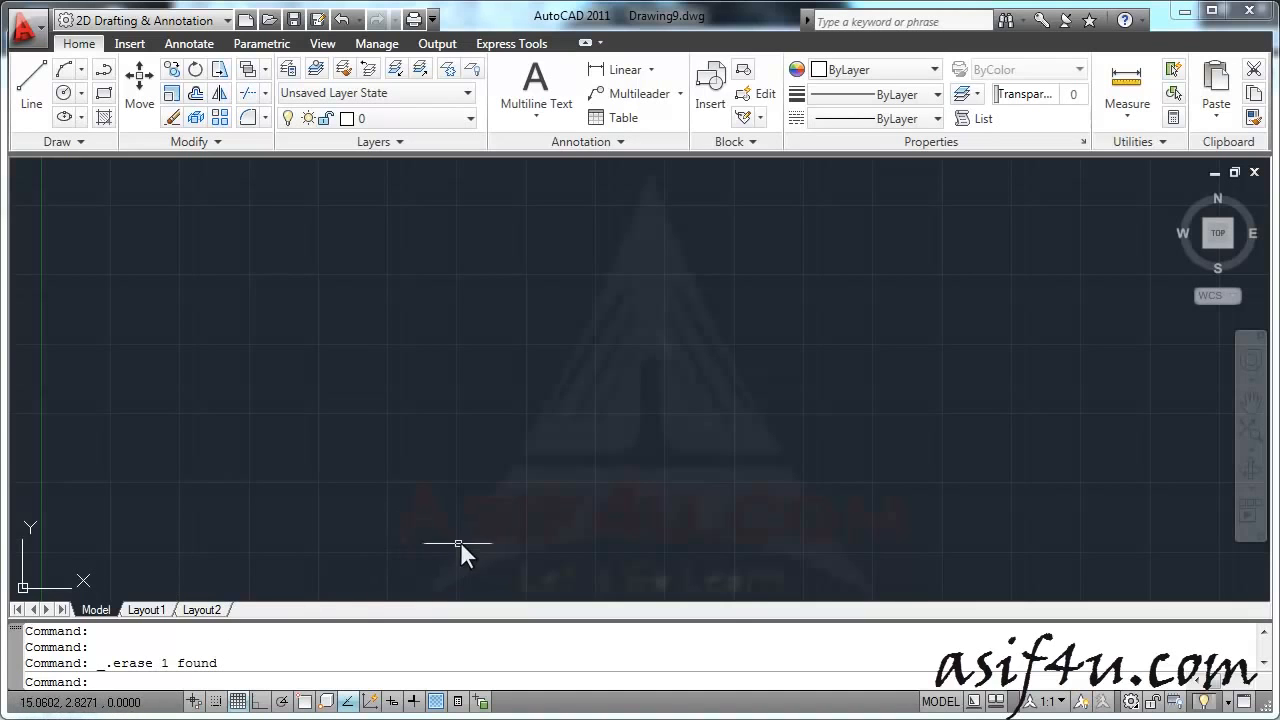
{"action": "left_click", "coordinate": [234, 393]}
{"action": "left_click", "coordinate": [329, 362]}
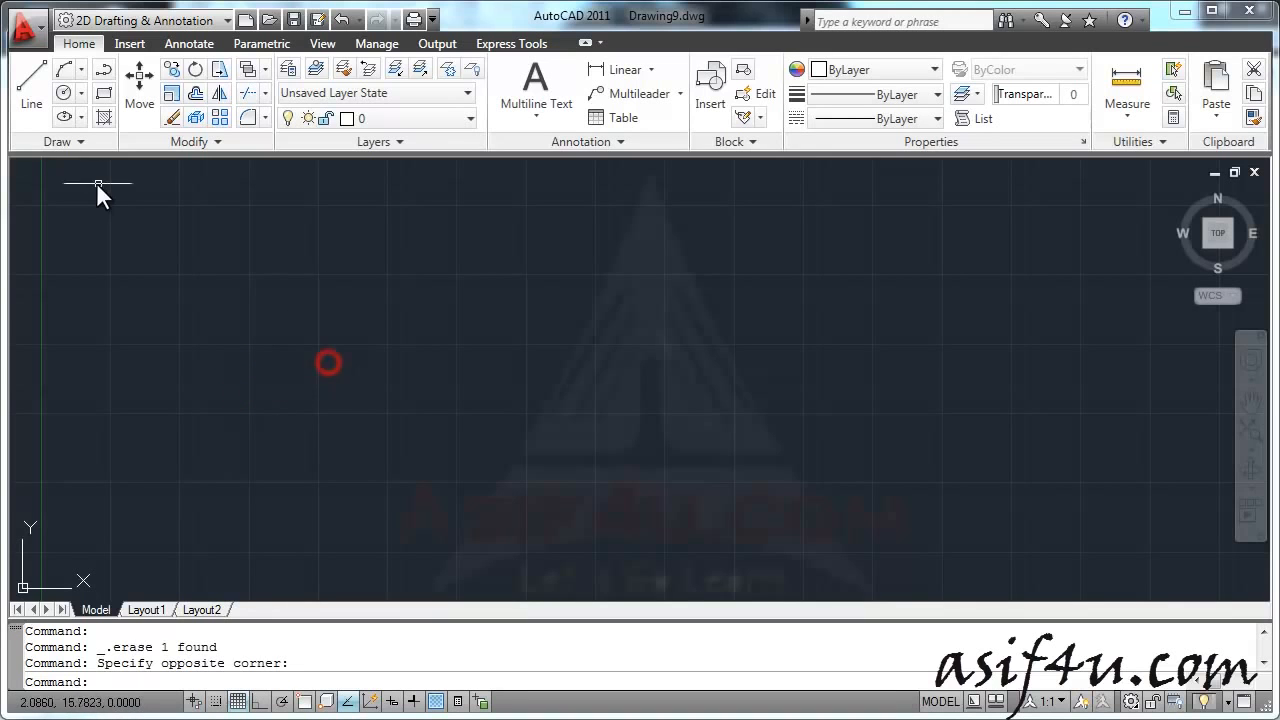
Step: Start a line chain in the left half of the drawing with a segment rising to the right, followed by a 7-unit segment sloping down to the right
{"action": "left_click", "coordinate": [31, 85]}
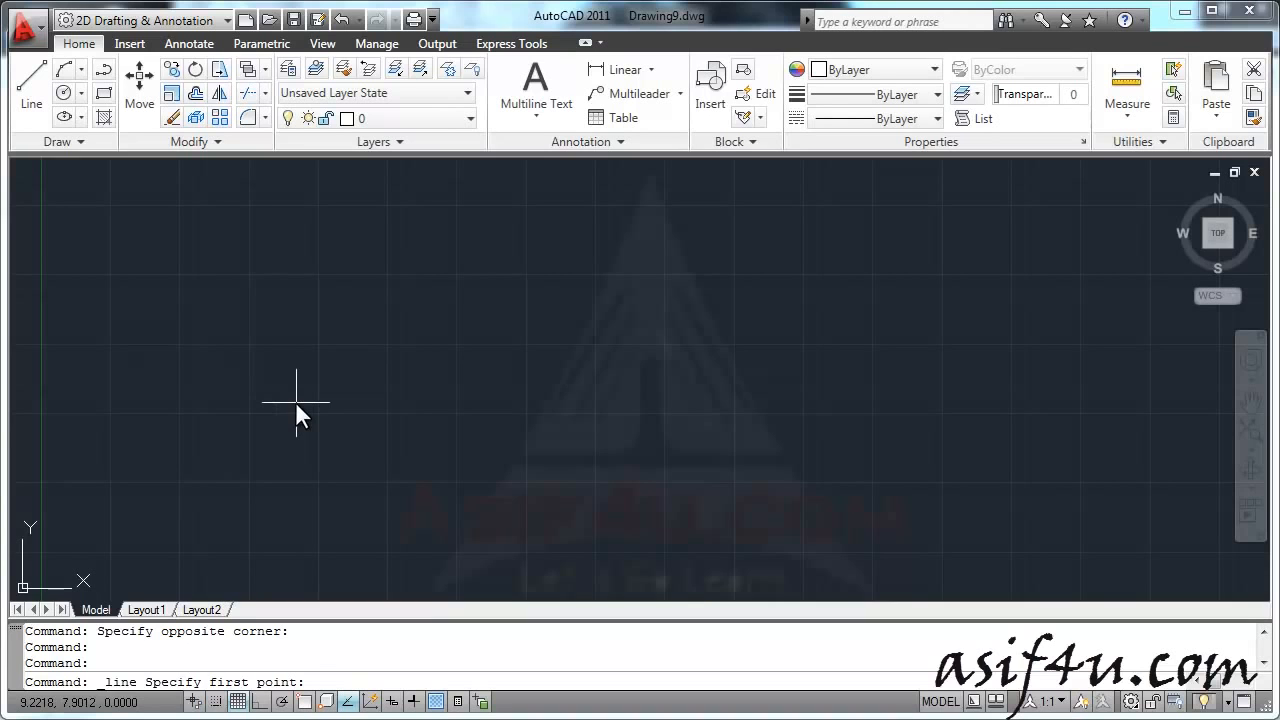
{"action": "left_click", "coordinate": [249, 432]}
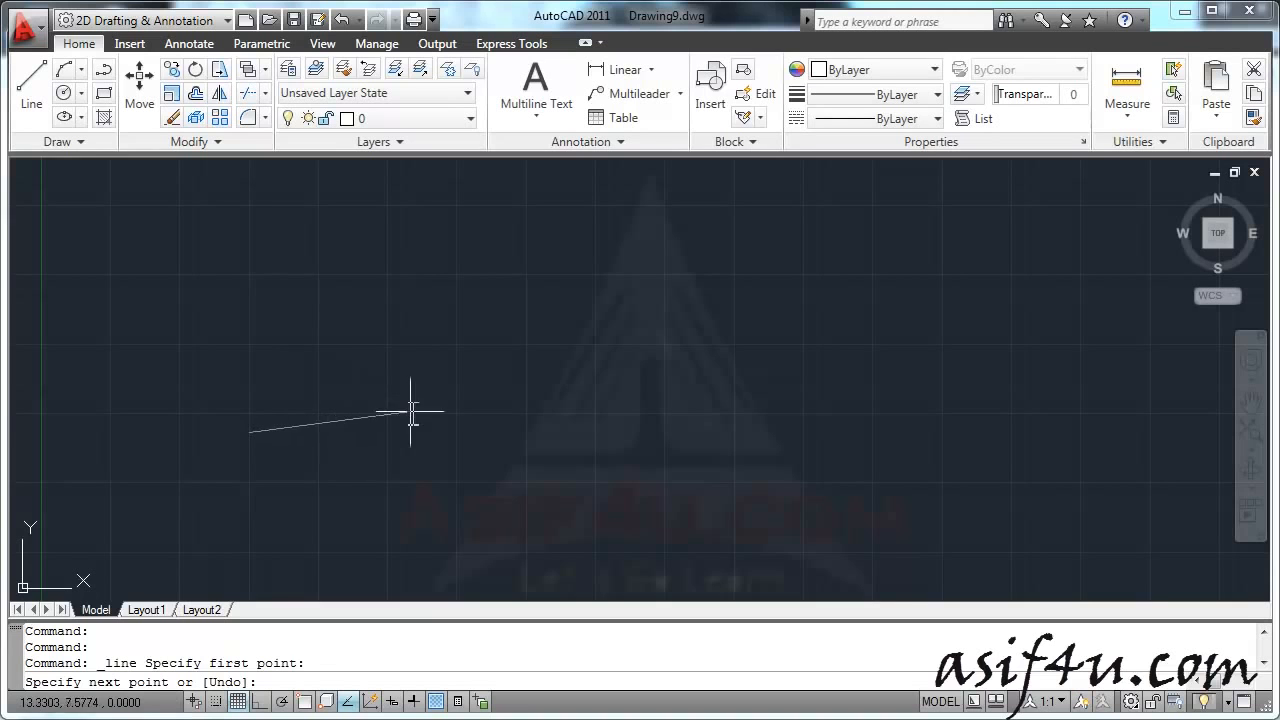
{"action": "left_click", "coordinate": [330, 319]}
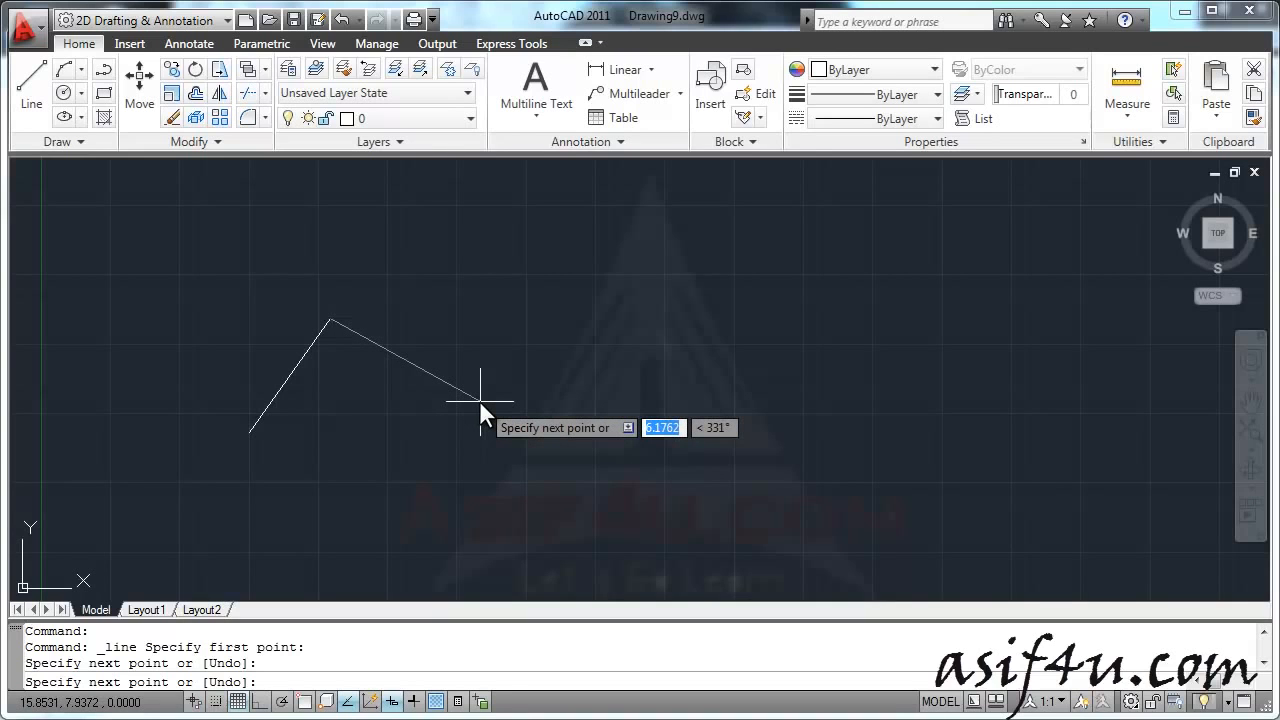
{"action": "type", "text": "7"}
{"action": "key", "text": "Return"}
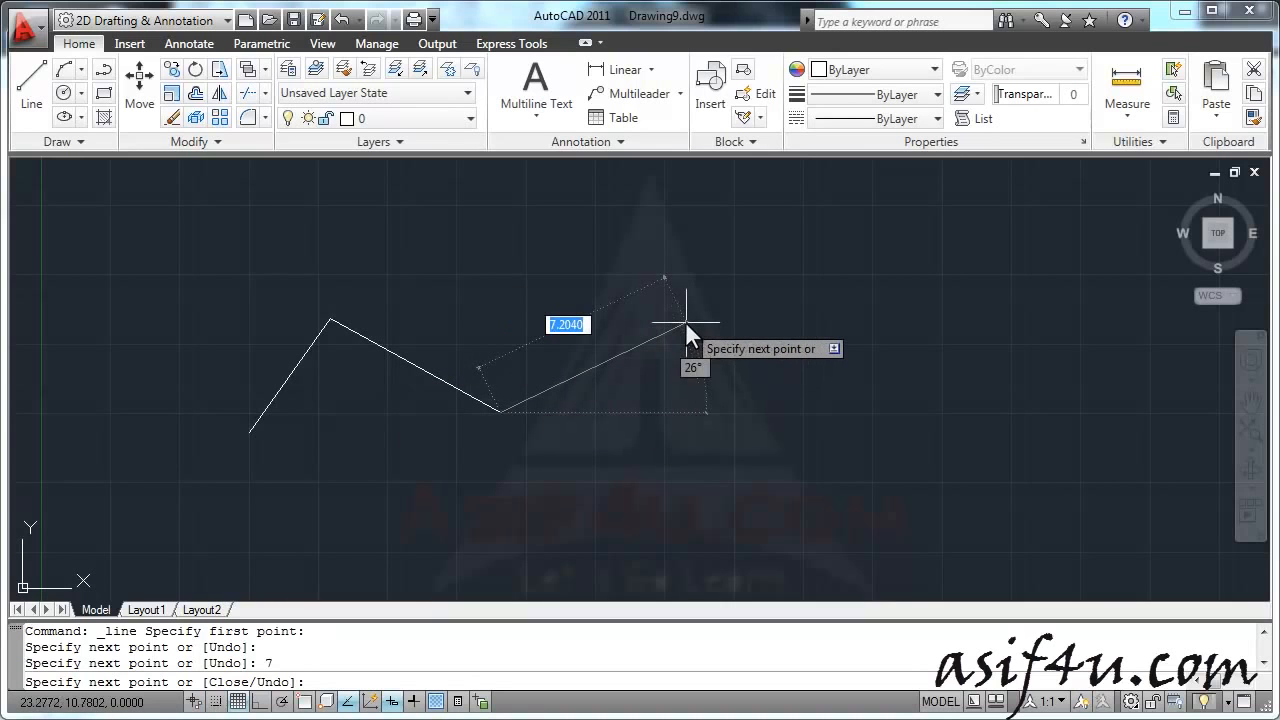
Step: Add a segment 6 units long at 30° to the line chain, rising to the right
{"action": "type", "text": "6"}
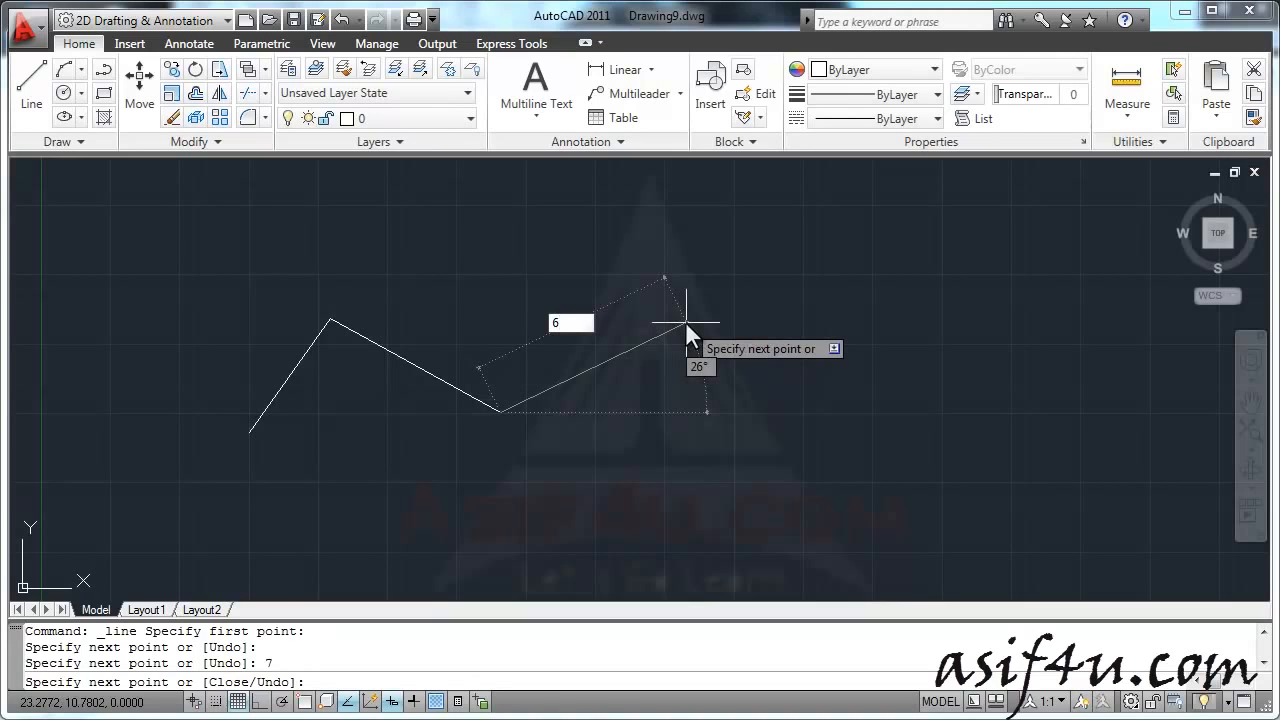
{"action": "key", "text": "Tab"}
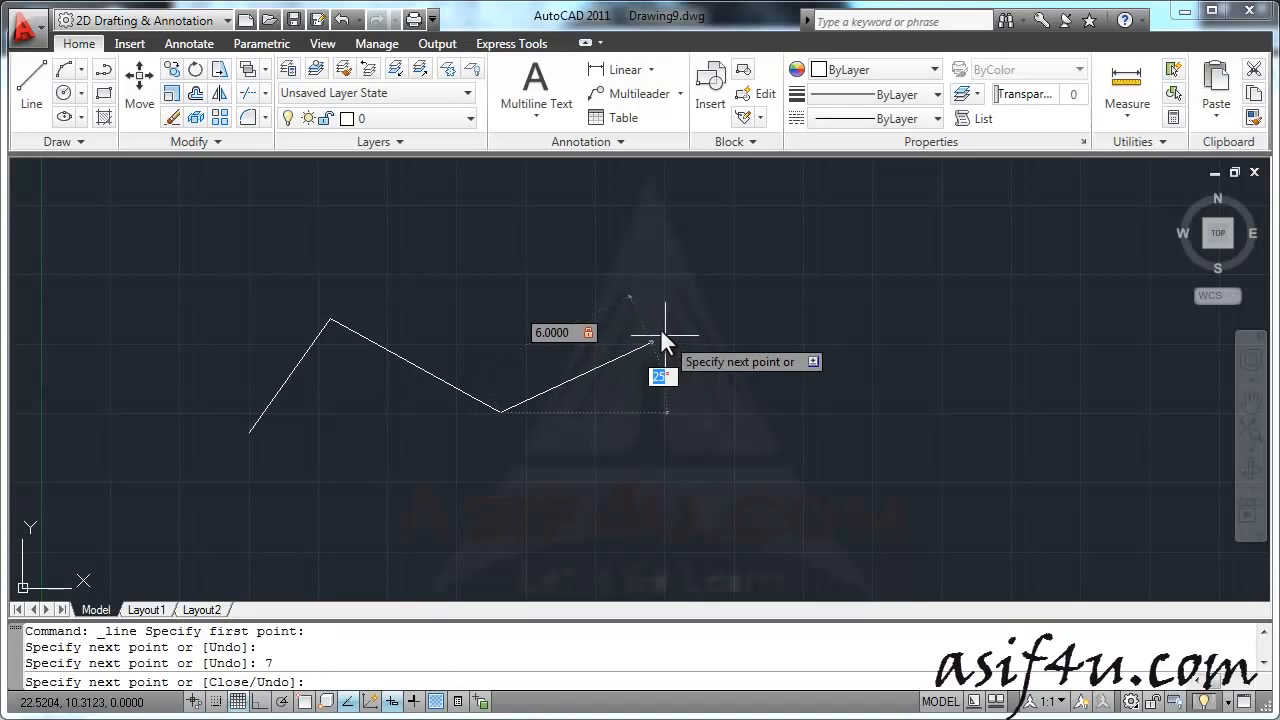
{"action": "type", "text": "30"}
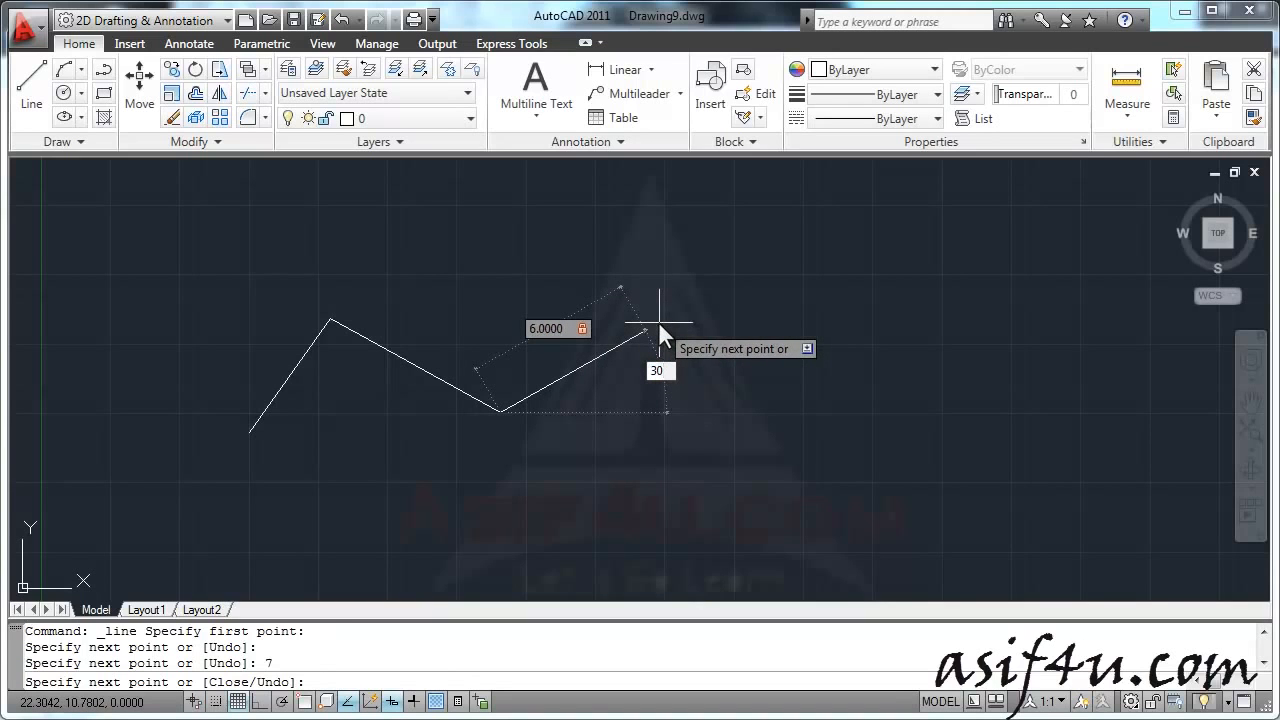
{"action": "key", "text": "Return"}
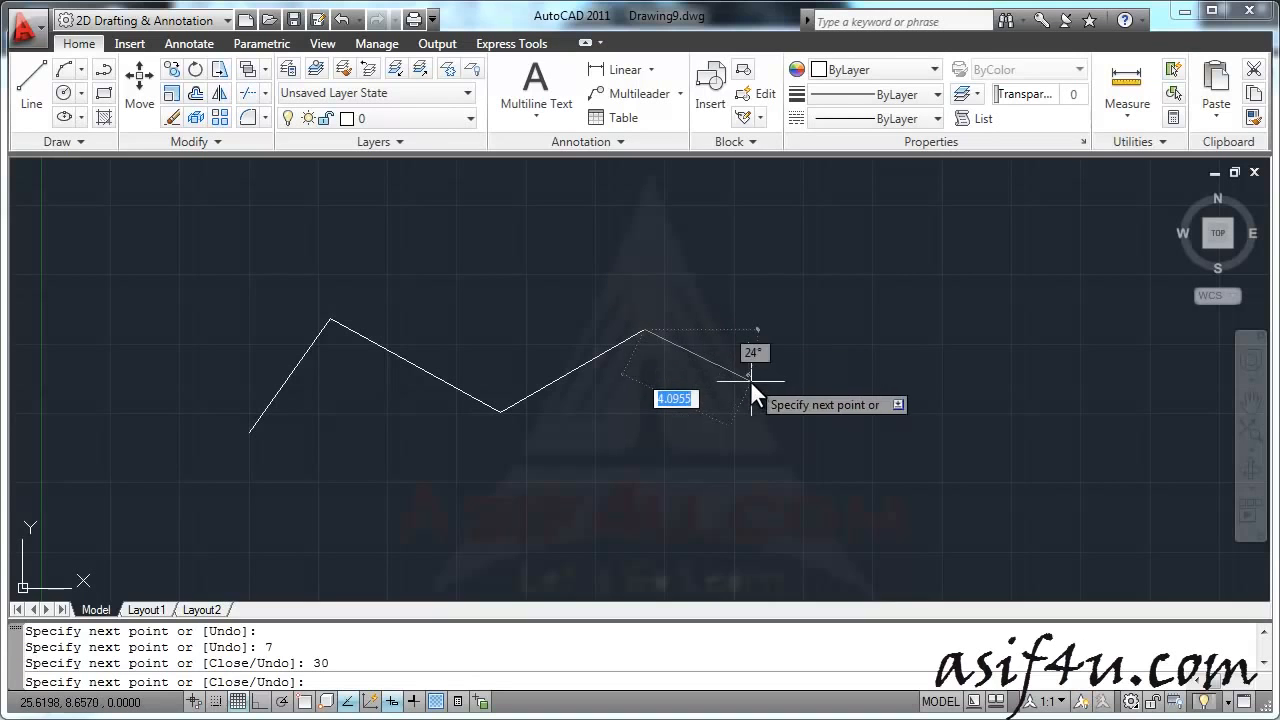
Step: Add a near-vertical segment downward and a bottom segment running left, and close the outline back to its first point
{"action": "left_click", "coordinate": [636, 537]}
{"action": "left_click", "coordinate": [432, 561]}
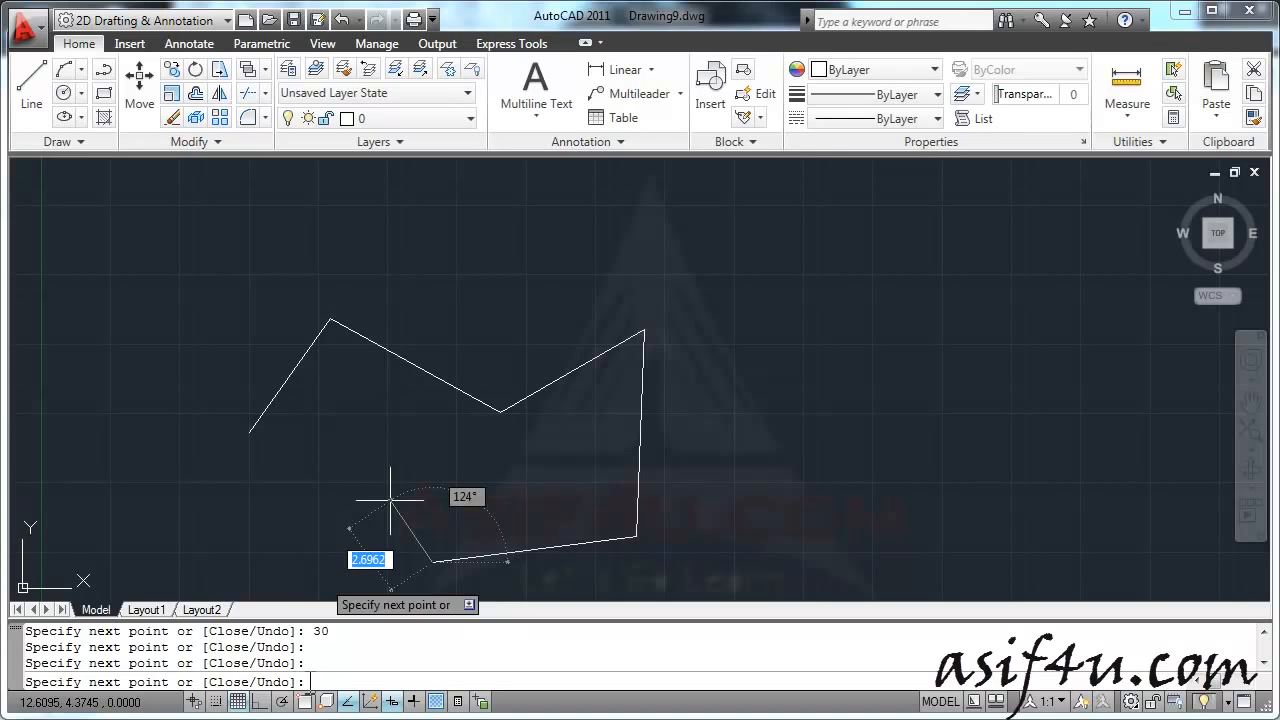
{"action": "right_click", "coordinate": [368, 441]}
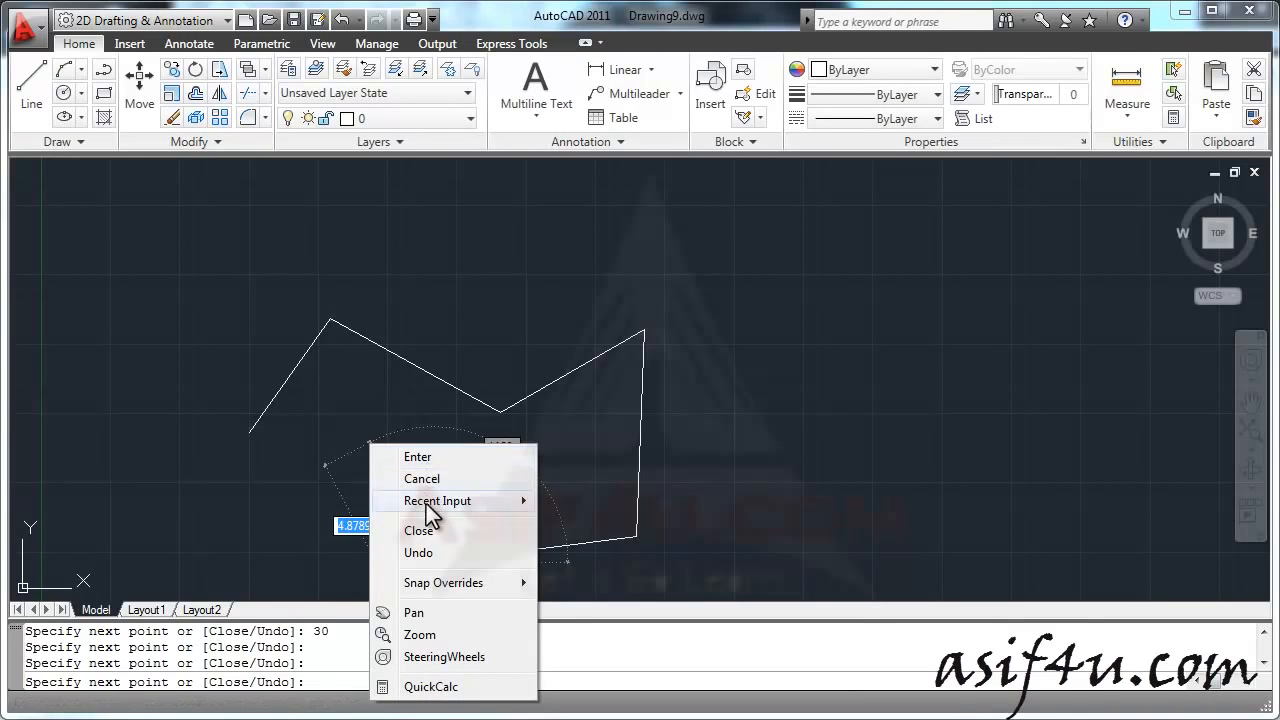
{"action": "left_click", "coordinate": [420, 531]}
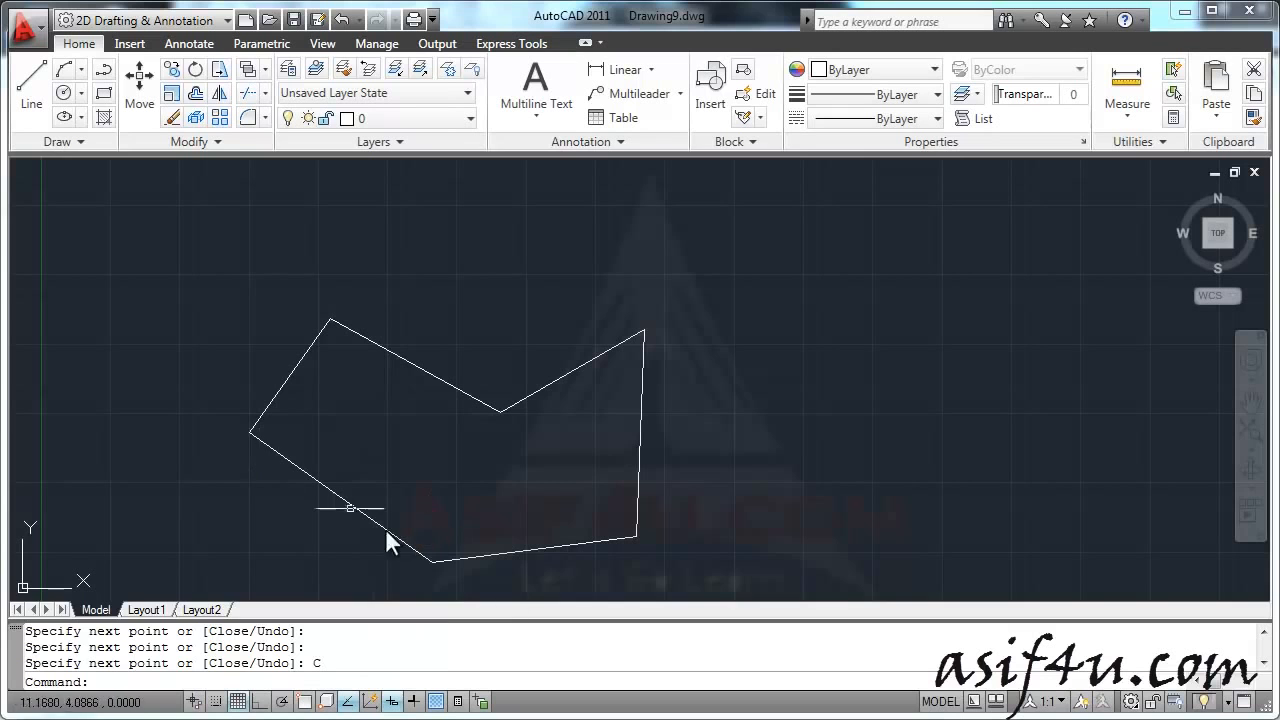
Step: Draw a second chain of four line segments to the right of the closed outline, shaped like an open, right-pointing arrowhead
{"action": "left_click", "coordinate": [32, 85]}
{"action": "left_click", "coordinate": [636, 263]}
{"action": "left_click", "coordinate": [856, 256]}
{"action": "left_click", "coordinate": [988, 377]}
{"action": "left_click", "coordinate": [870, 452]}
{"action": "left_click", "coordinate": [729, 452]}
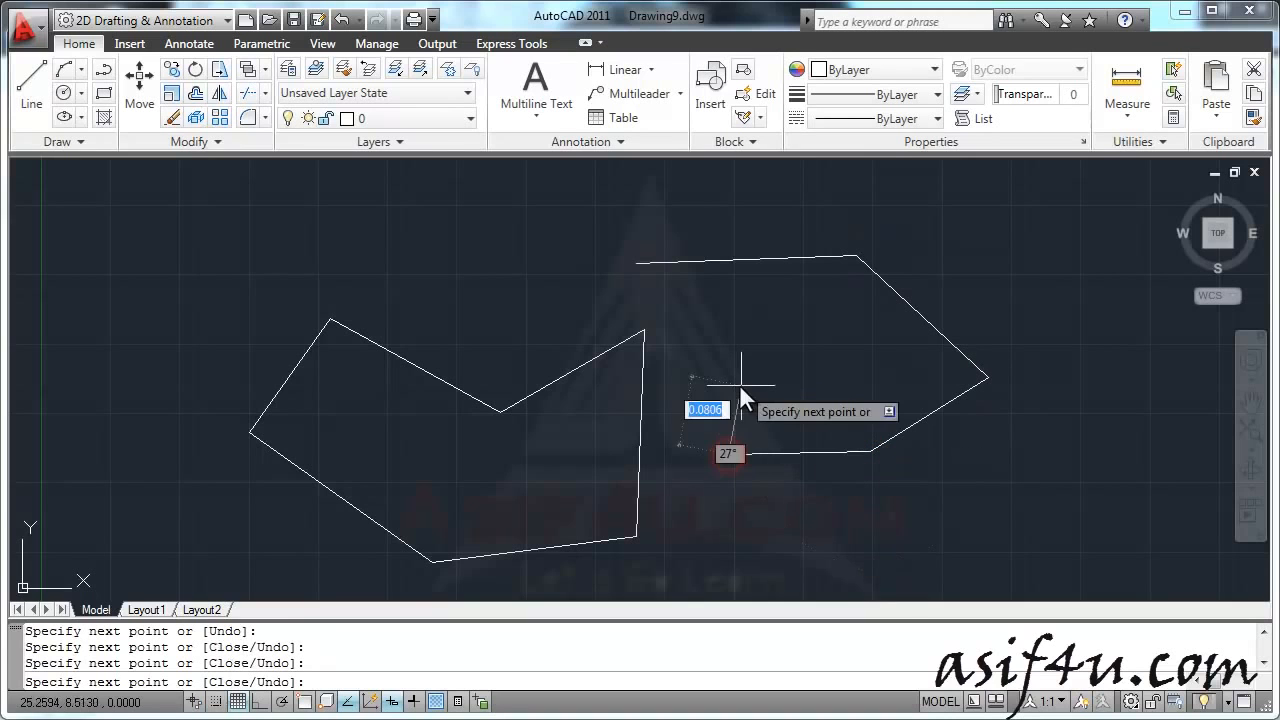
Step: Undo the last two segments of the right-hand chain within the Line command and finish the chain
{"action": "right_click", "coordinate": [739, 385]}
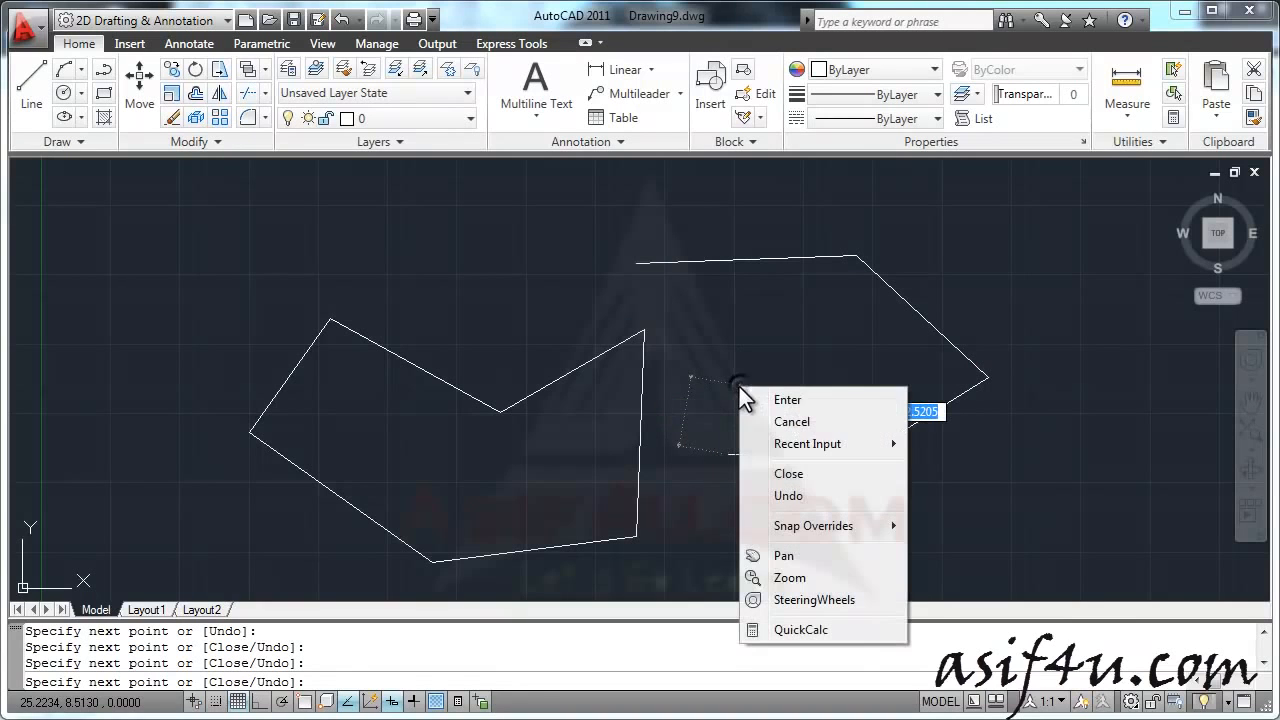
{"action": "left_click", "coordinate": [788, 495]}
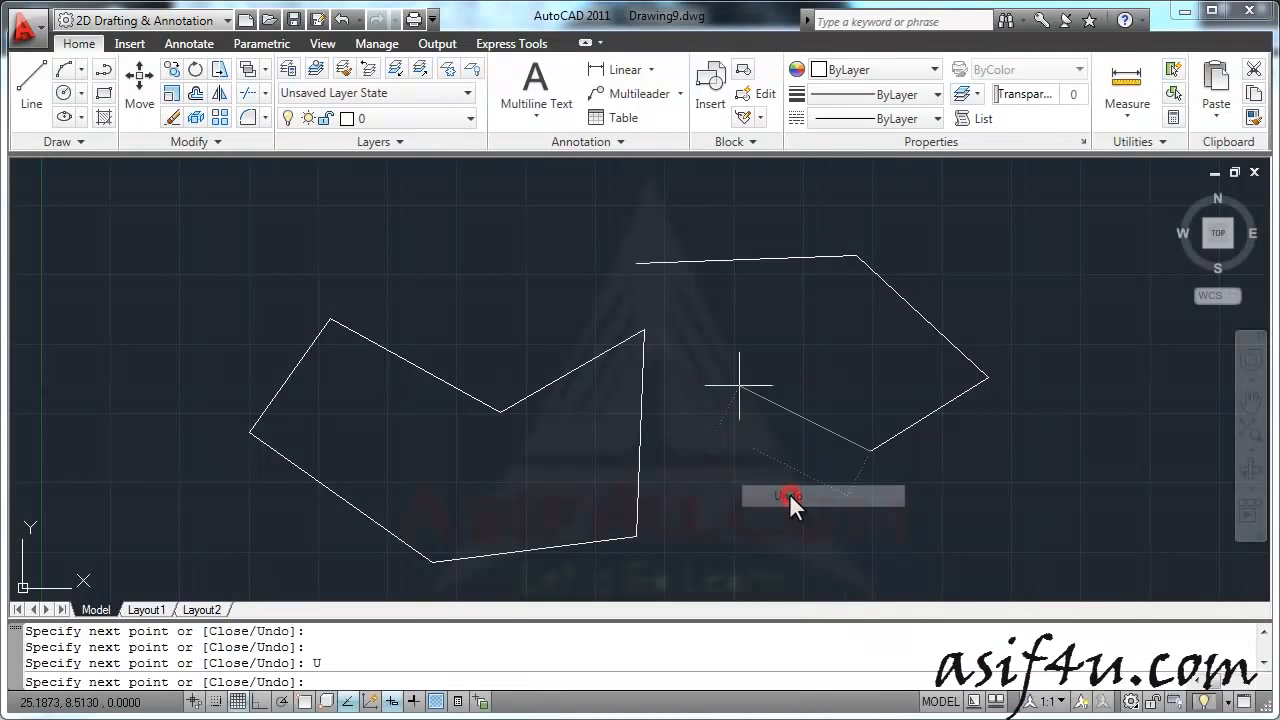
{"action": "right_click", "coordinate": [809, 434]}
{"action": "left_click", "coordinate": [850, 546]}
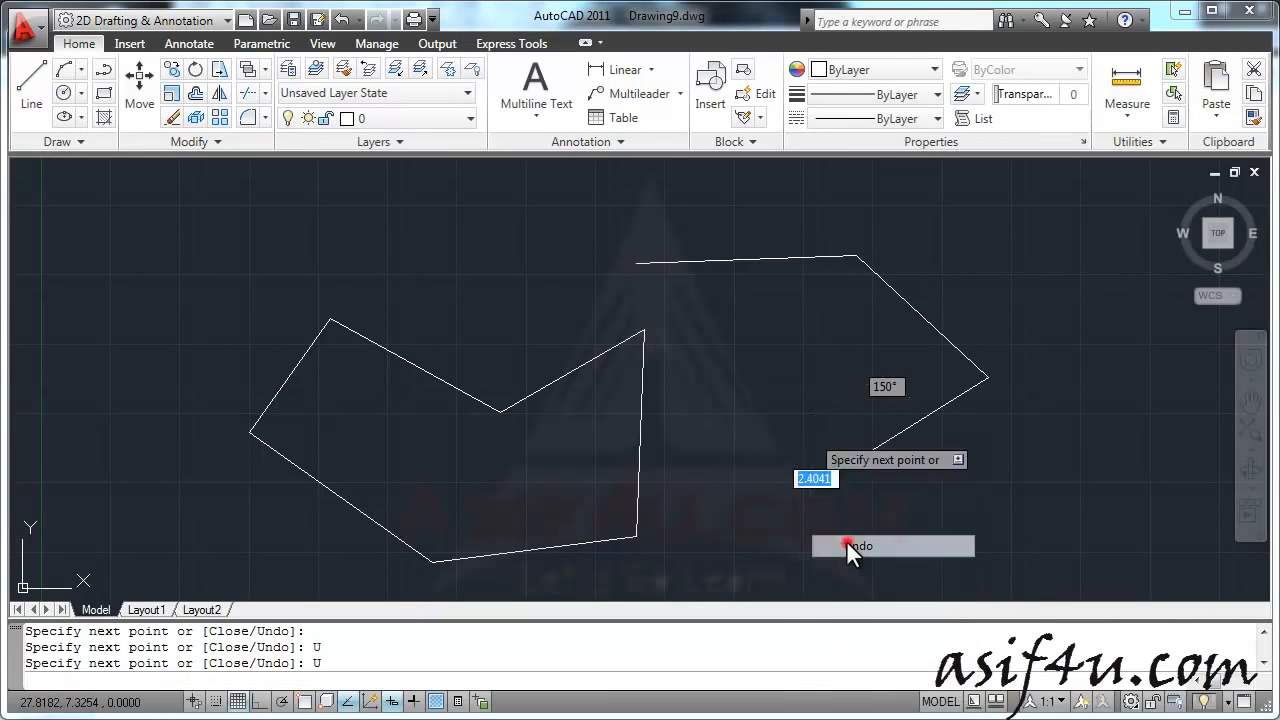
{"action": "right_click", "coordinate": [876, 438]}
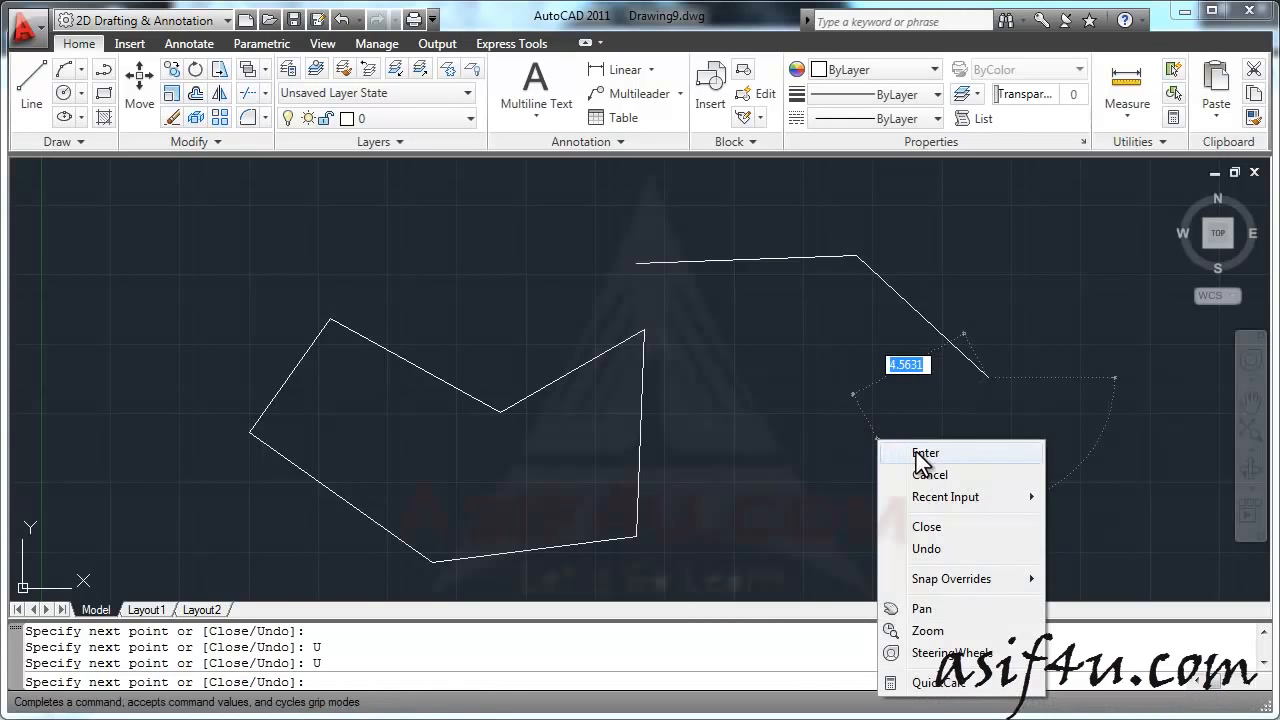
{"action": "left_click", "coordinate": [921, 453]}
Step: Draw a separate open two-segment line below the right-hand chain, running right and turning up, and end the Line command
{"action": "left_click", "coordinate": [32, 95]}
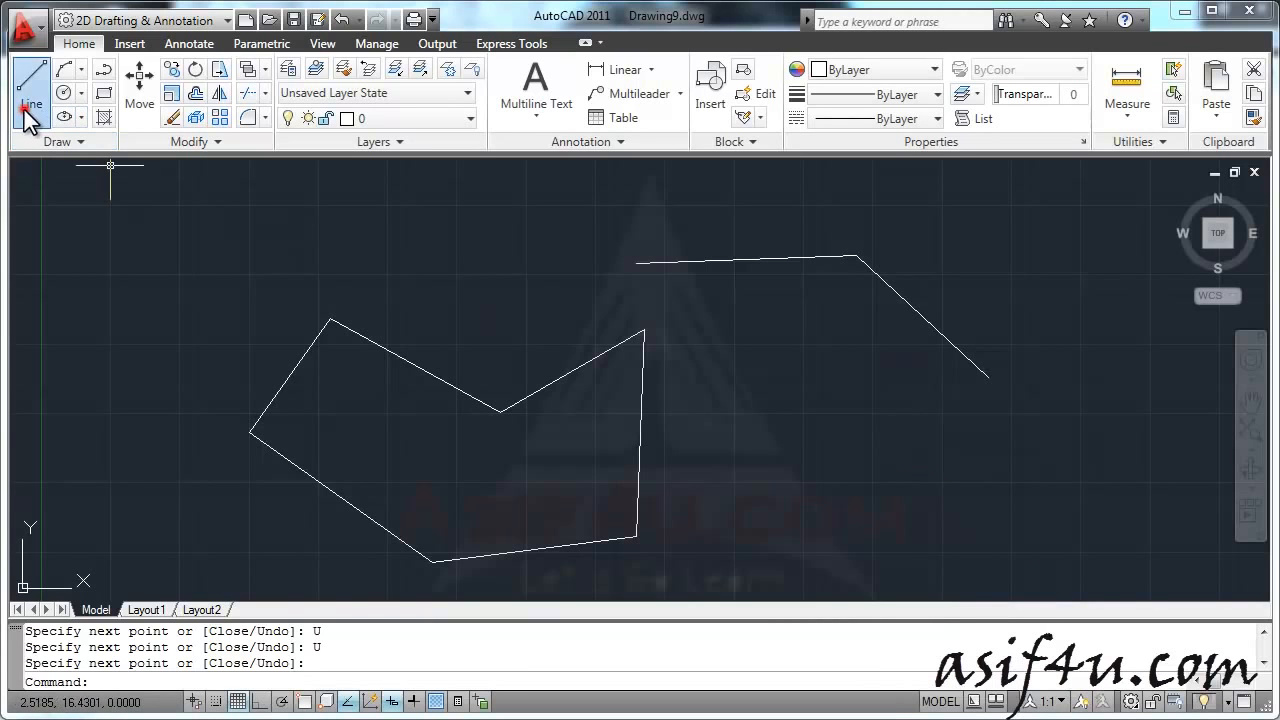
{"action": "left_click", "coordinate": [778, 462]}
{"action": "left_click", "coordinate": [1018, 481]}
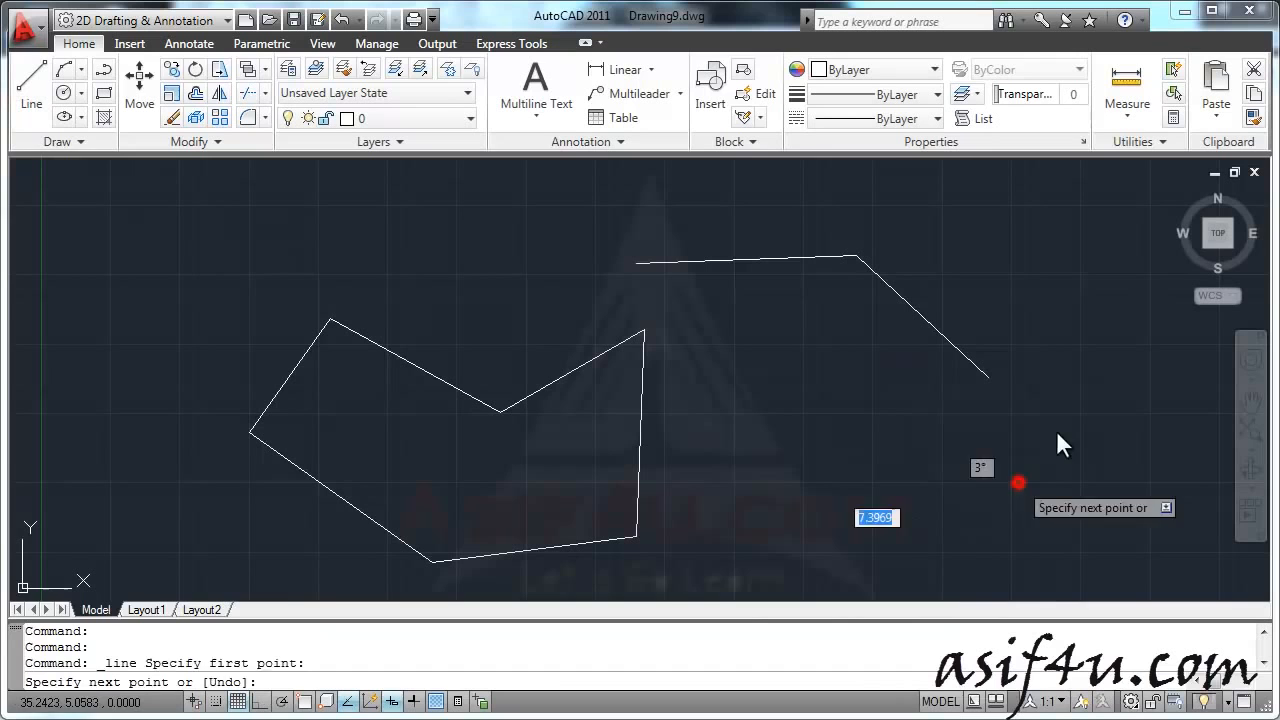
{"action": "left_click", "coordinate": [1087, 365]}
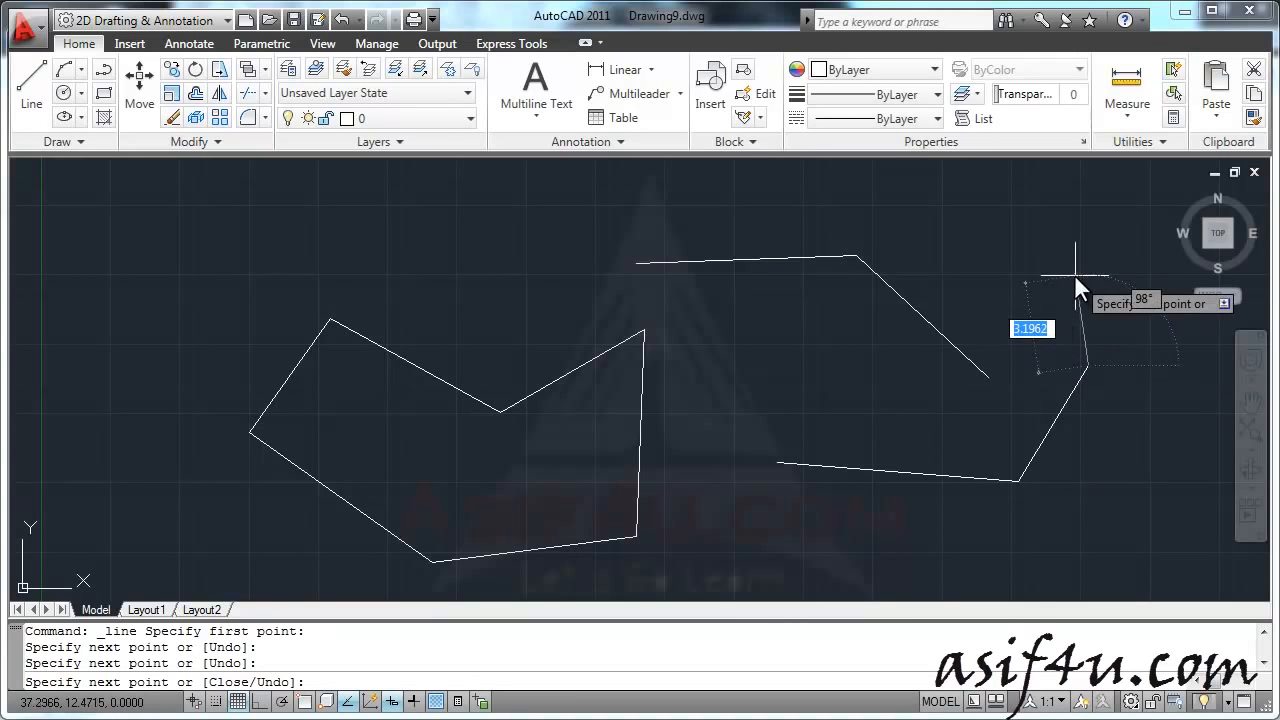
{"action": "key", "text": "Escape"}
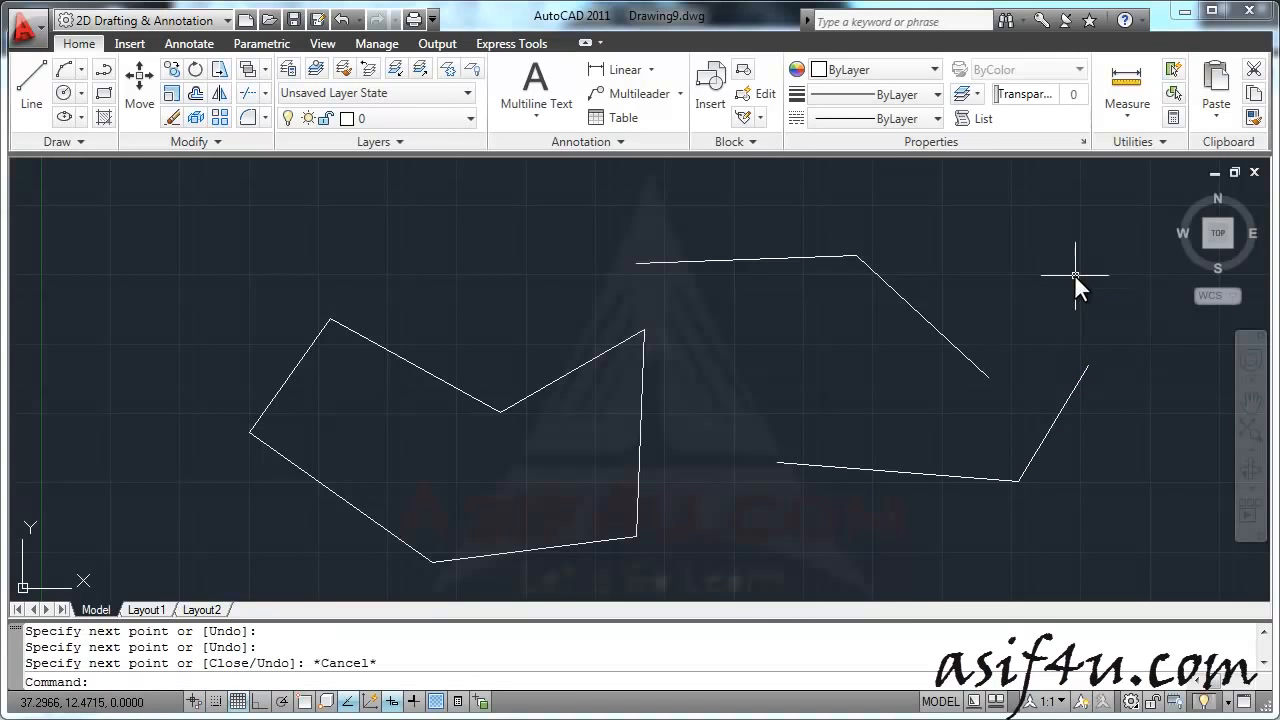